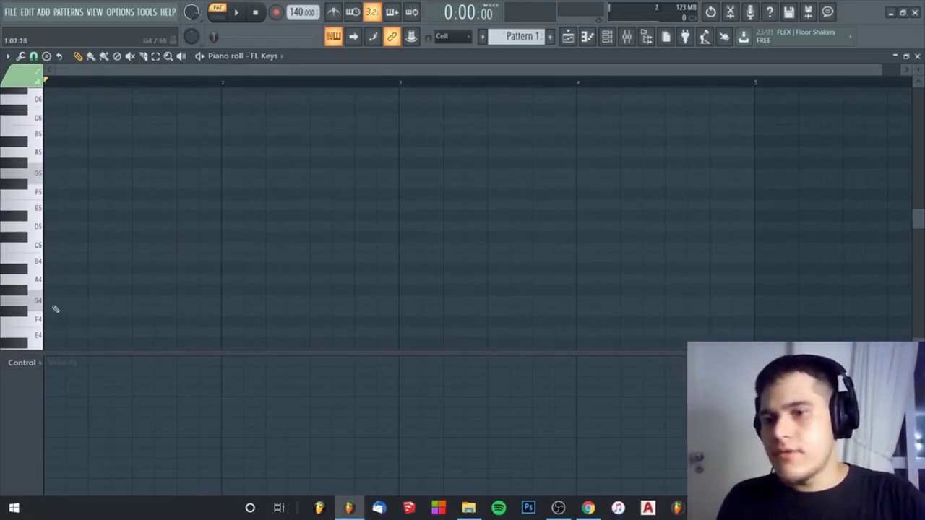
- Draw one-bar G4 and B4 notes at the start of bar 1, using a temporary A4 counting note between them and deleting it
left_click(56, 301)
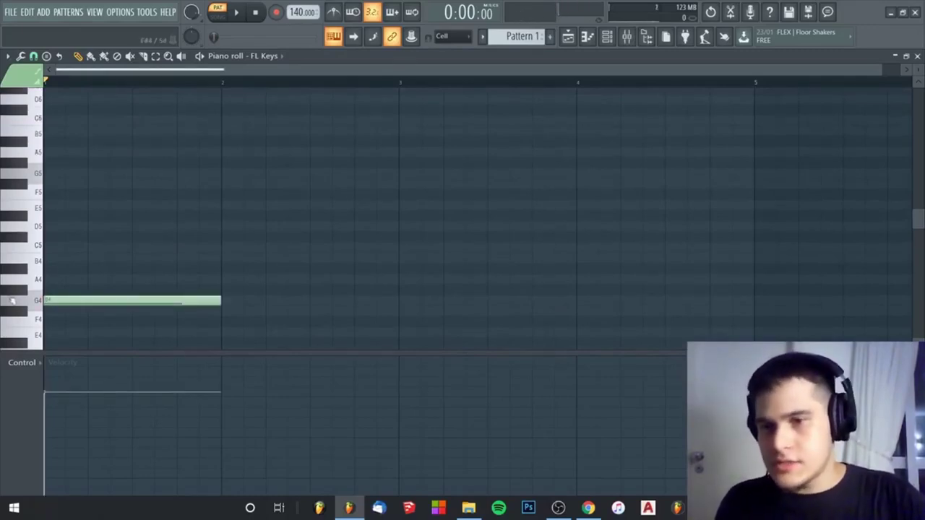
left_click(59, 302)
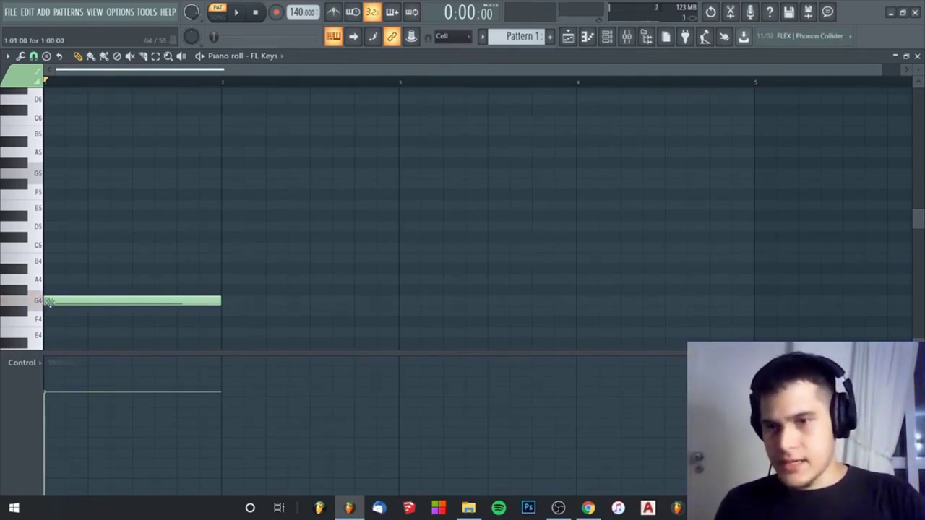
left_click(49, 302)
left_click(47, 280)
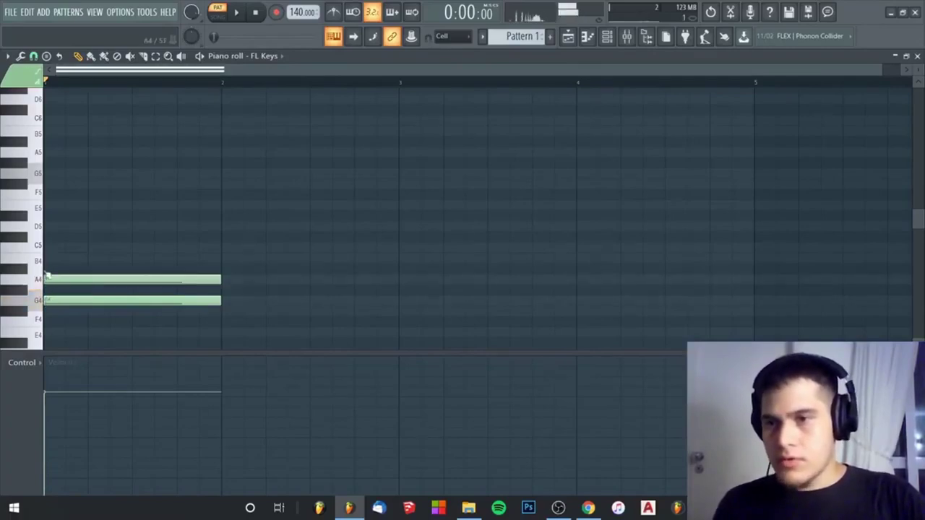
left_click(49, 259)
right_click(65, 279)
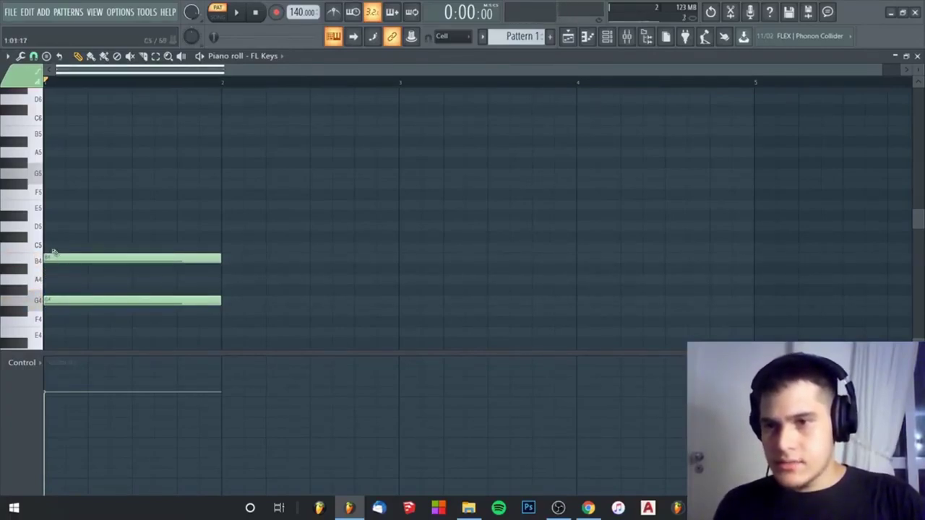
- Stack one-bar D5 and F#5 notes above B4, using temporary C5 and E5 counting notes and deleting them
left_click(51, 246)
left_click(50, 226)
right_click(59, 247)
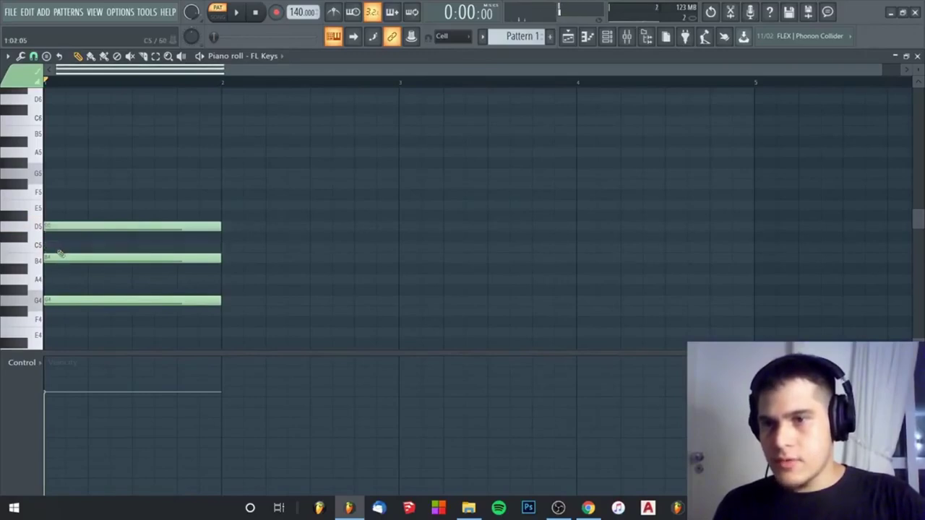
left_click(51, 207)
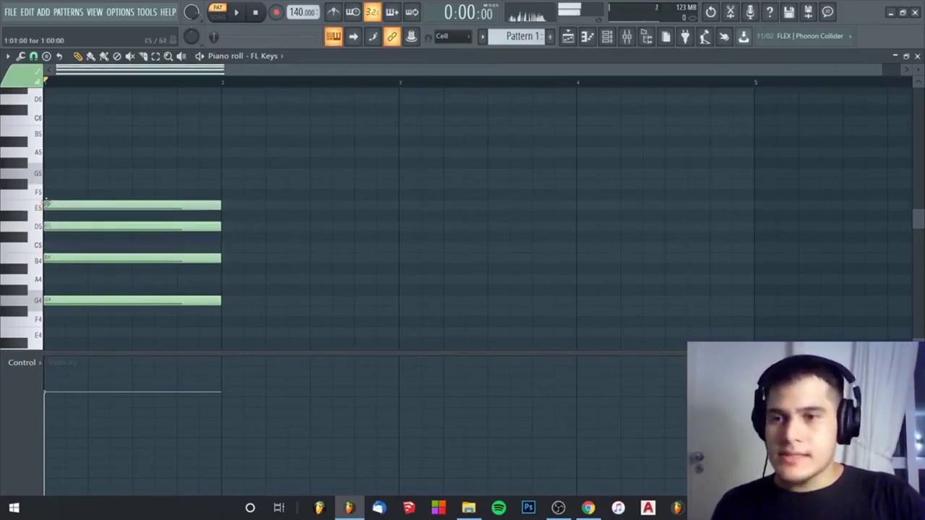
left_click(51, 184)
right_click(66, 209)
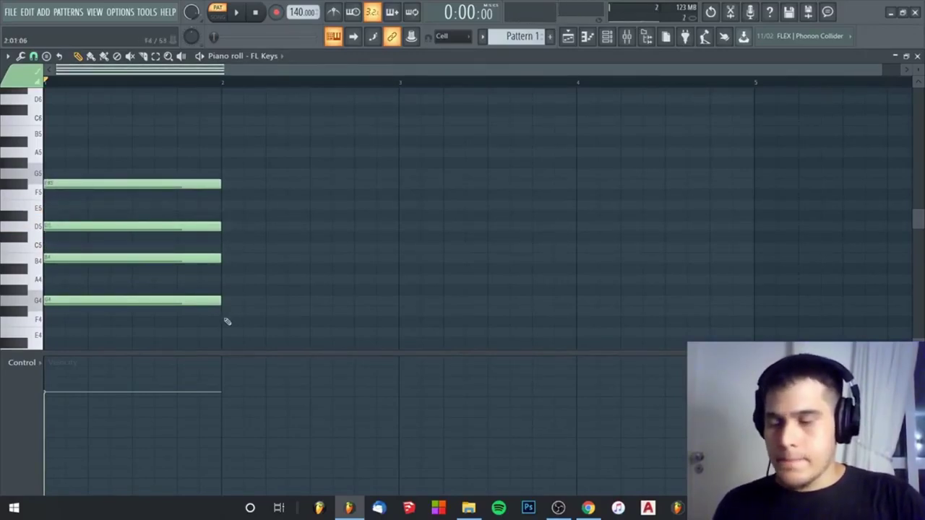
- Select the F#5 note at the top of the chord and audition its pitch on the piano keyboard
left_click_drag(226, 196, 138, 179)
scroll(171, 188, "down", 4)
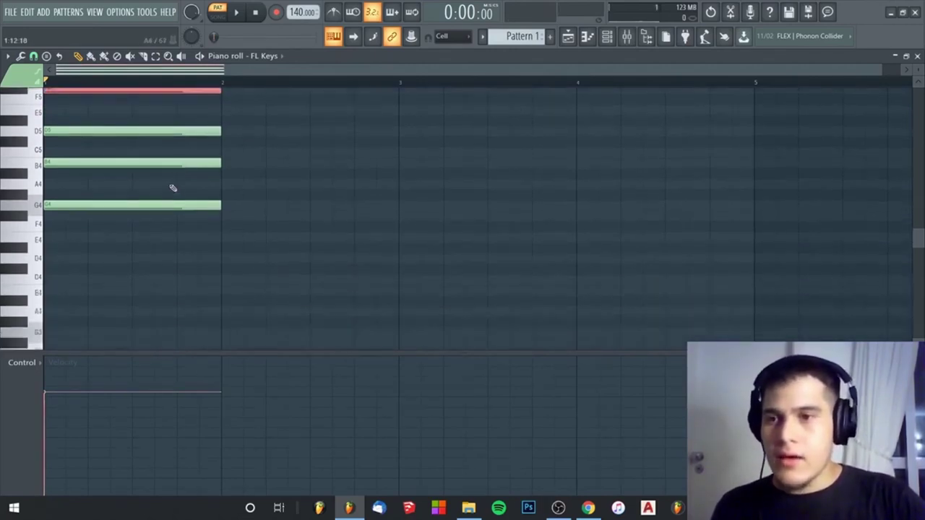
scroll(114, 154, "up", 3)
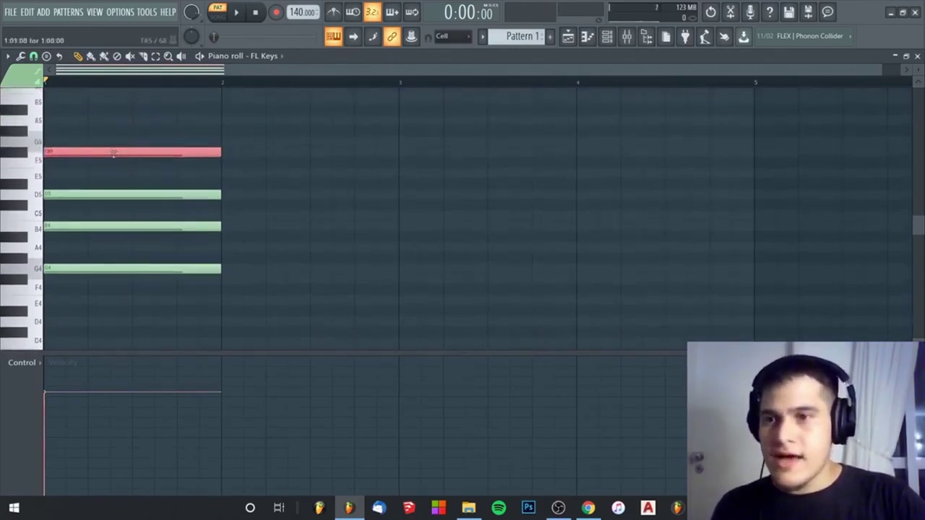
left_click(24, 158)
left_click(23, 158)
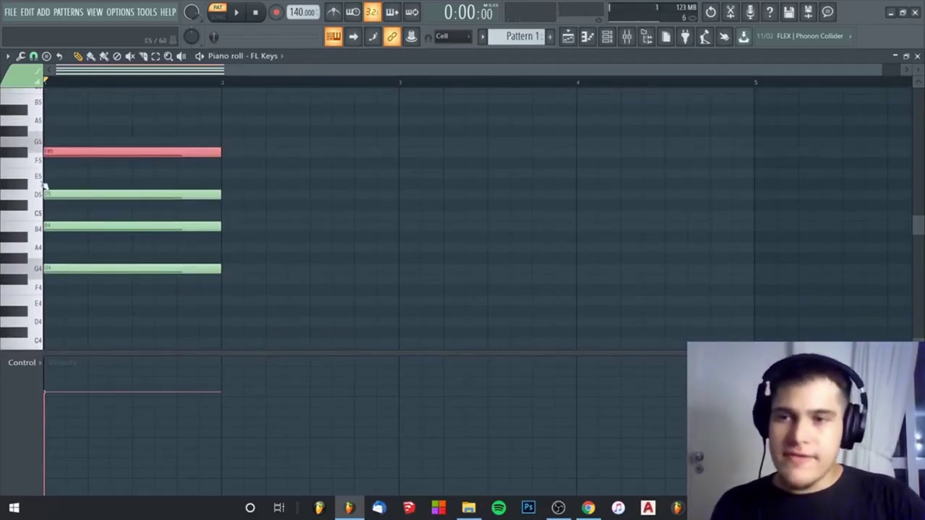
left_click(19, 155)
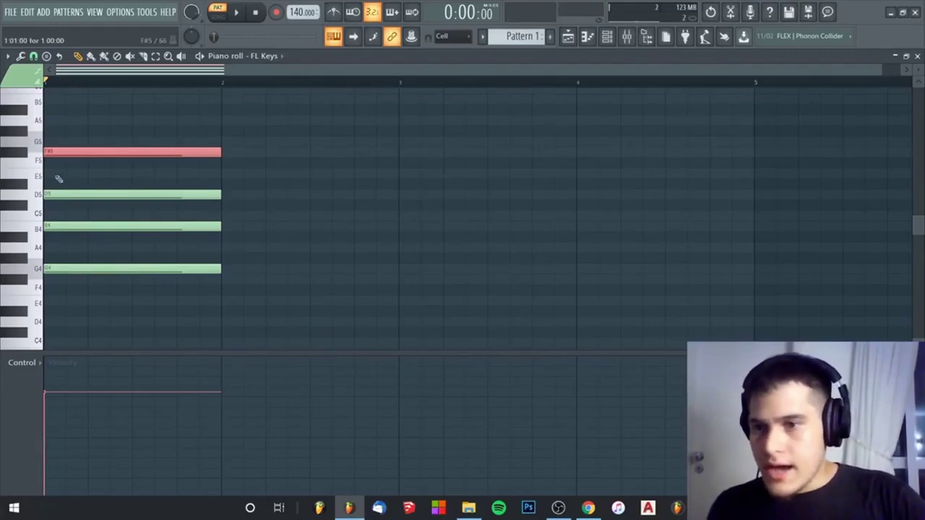
- Try adding a one-bar F#4 note directly below the G4 root, and remove it
scroll(58, 161, "down", 4)
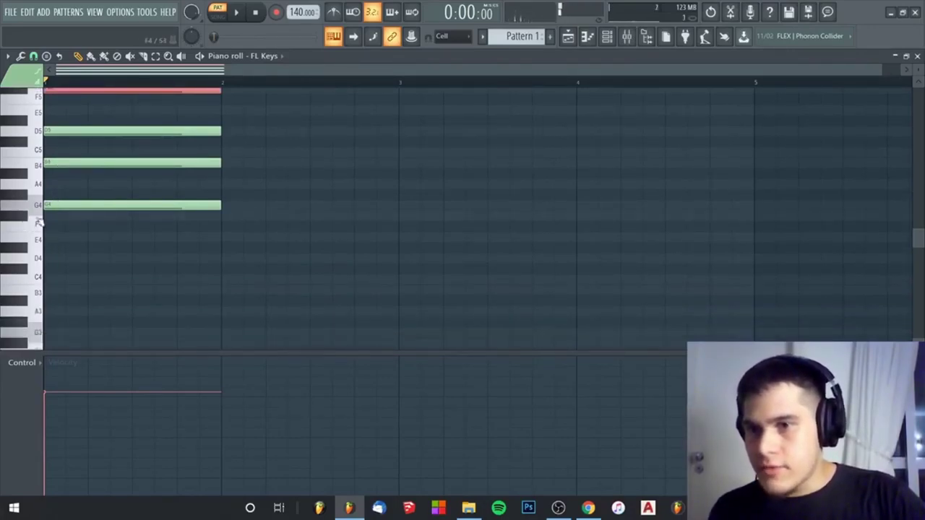
left_click(47, 215)
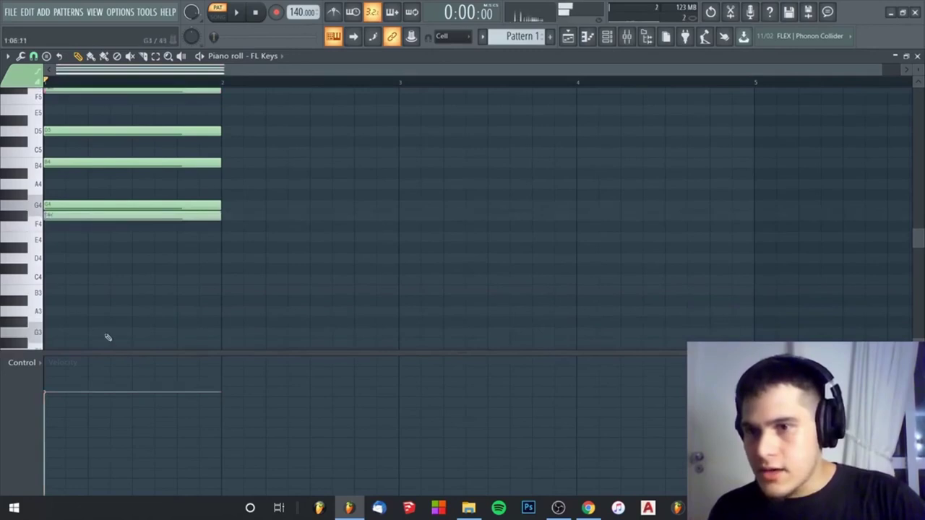
right_click(58, 215)
- Audition F#3 on the piano keyboard and try a one-bar F#3 note below the chord
scroll(98, 276, "down", 4)
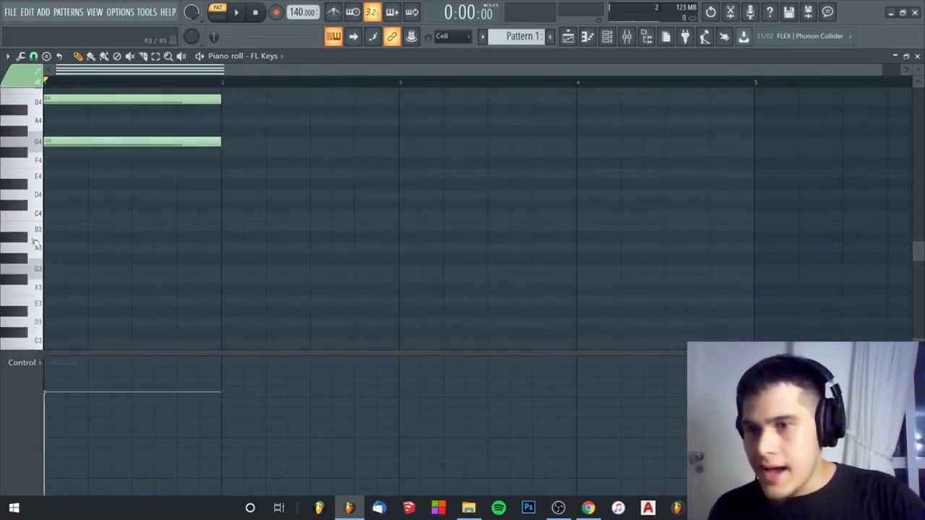
left_click(22, 283)
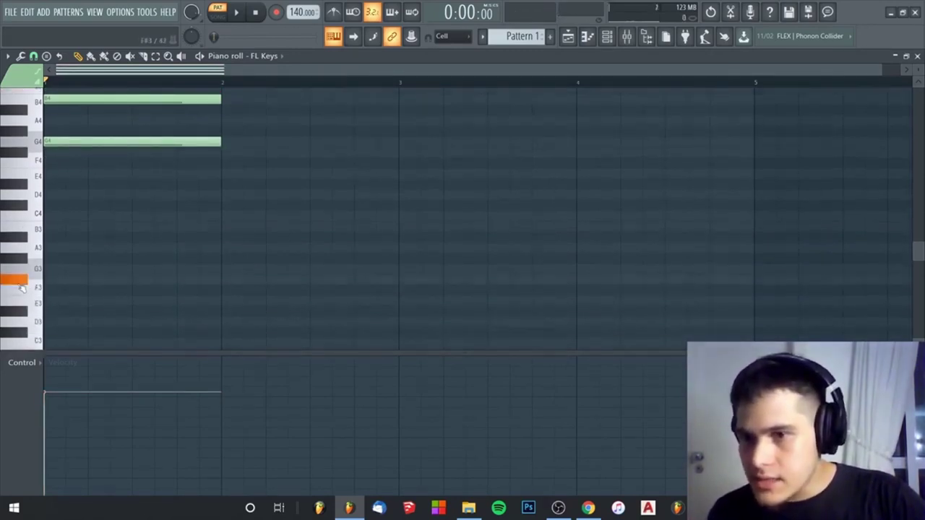
scroll(40, 278, "up", 8)
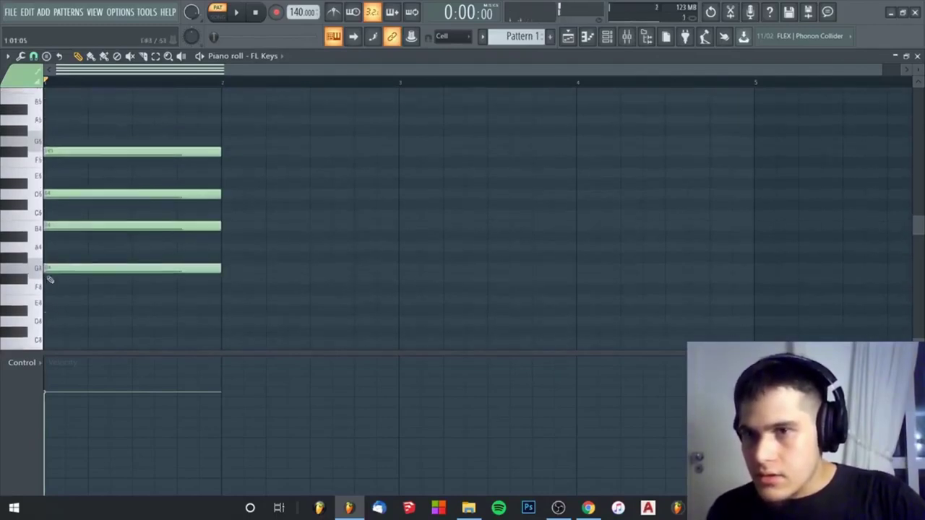
scroll(130, 159, "down", 8)
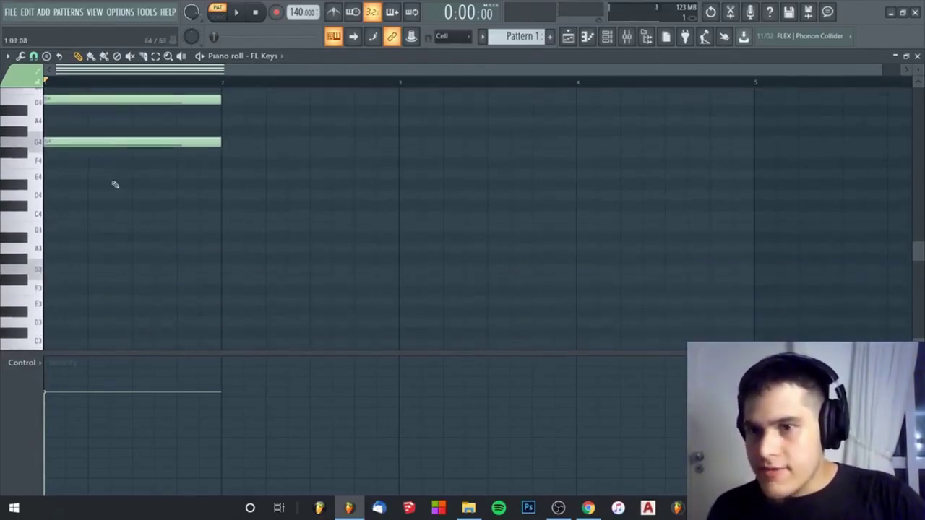
left_click(48, 282)
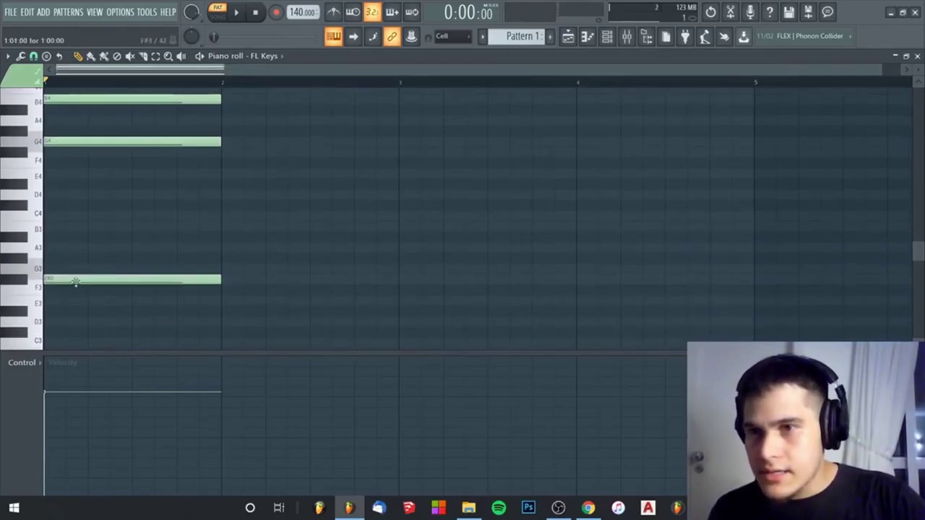
left_click_drag(76, 282, 101, 245)
- Raise the selected F#5 note by one octave to F#6 and play back the chord
scroll(102, 245, "down", 3)
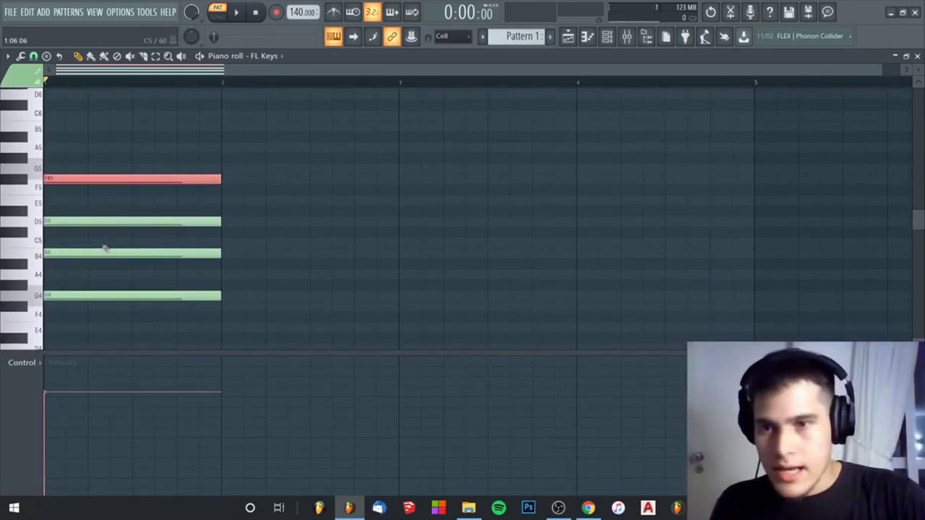
scroll(104, 248, "up", 3)
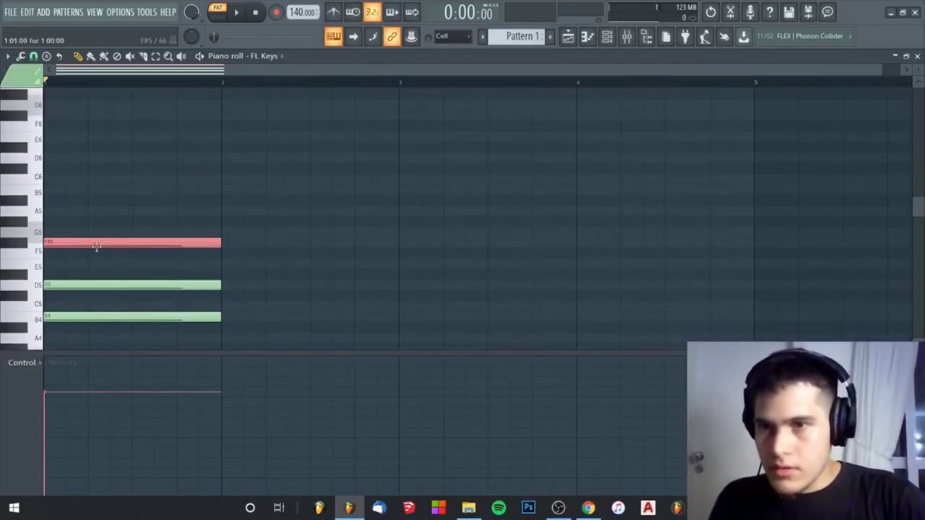
key("ctrl+Up")
scroll(113, 174, "up", 4)
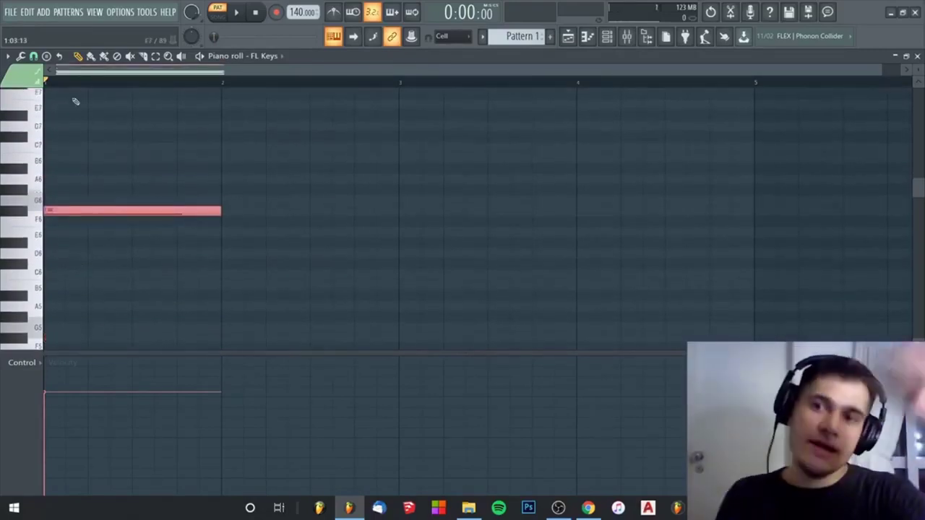
scroll(91, 207, "down", 2)
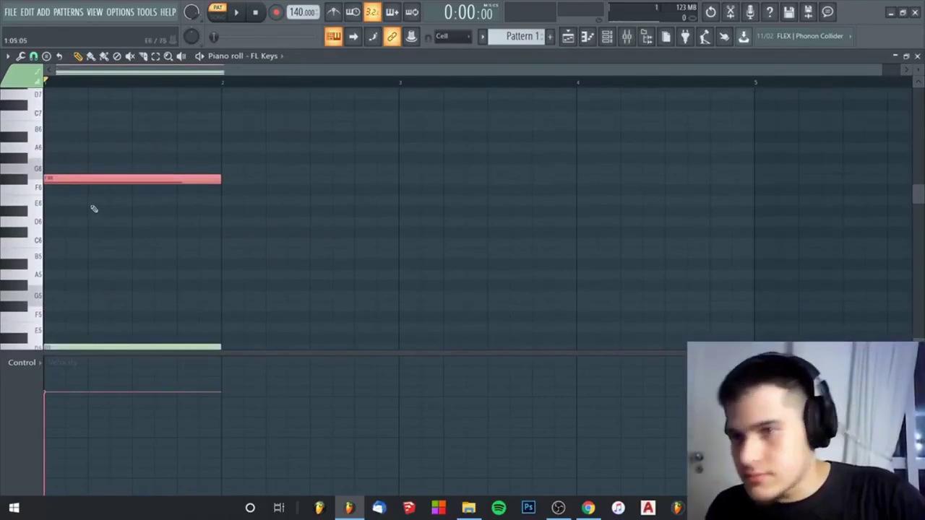
scroll(46, 181, "up", 4)
scroll(48, 182, "down", 4)
key("space")
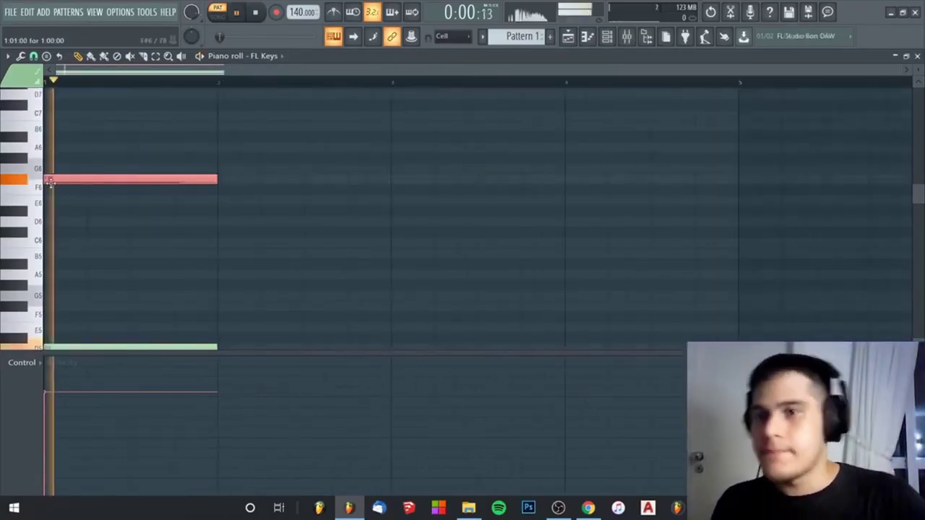
key("space")
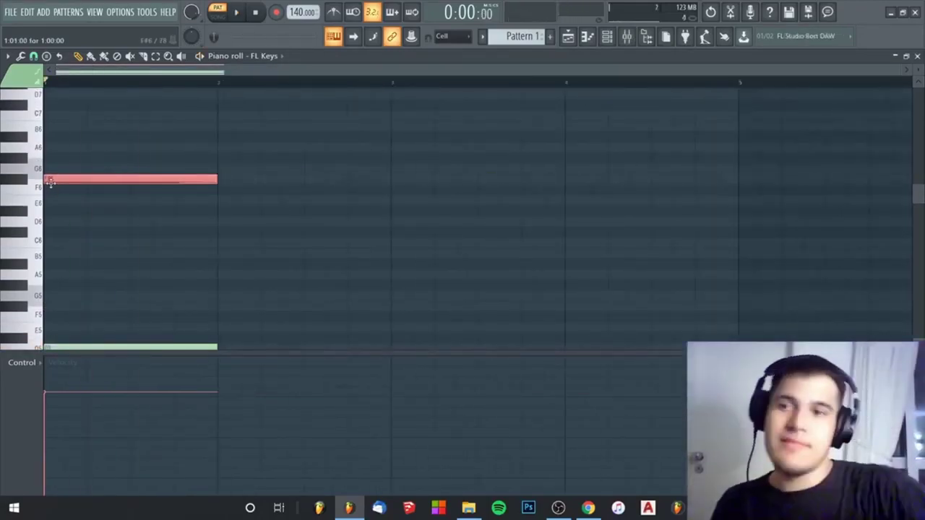
- Move the selected F#6 note back down one octave to F#5
scroll(51, 184, "down", 3)
scroll(58, 182, "up", 2)
key("ctrl+Down")
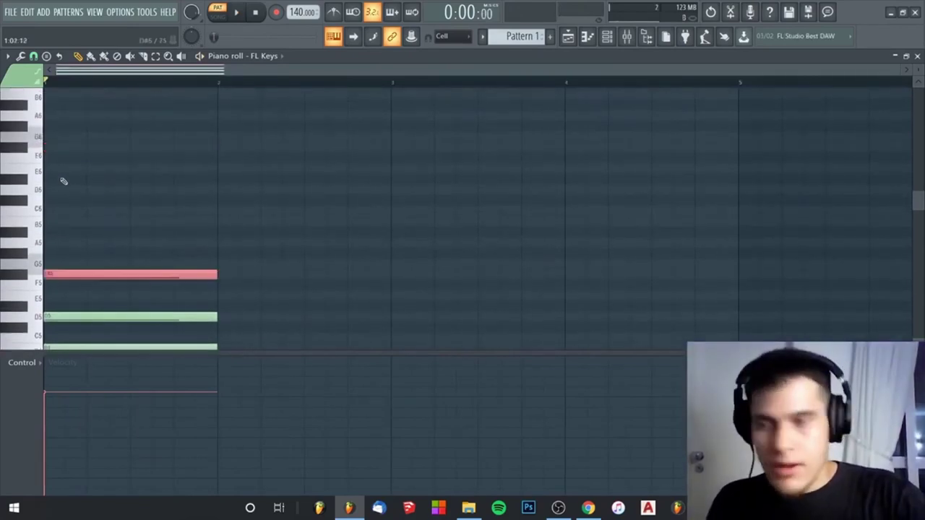
- Try the B4 chord with its selected A5 note lowered two octaves to A3, play it back, and restore the note to A5
scroll(63, 180, "down", 6)
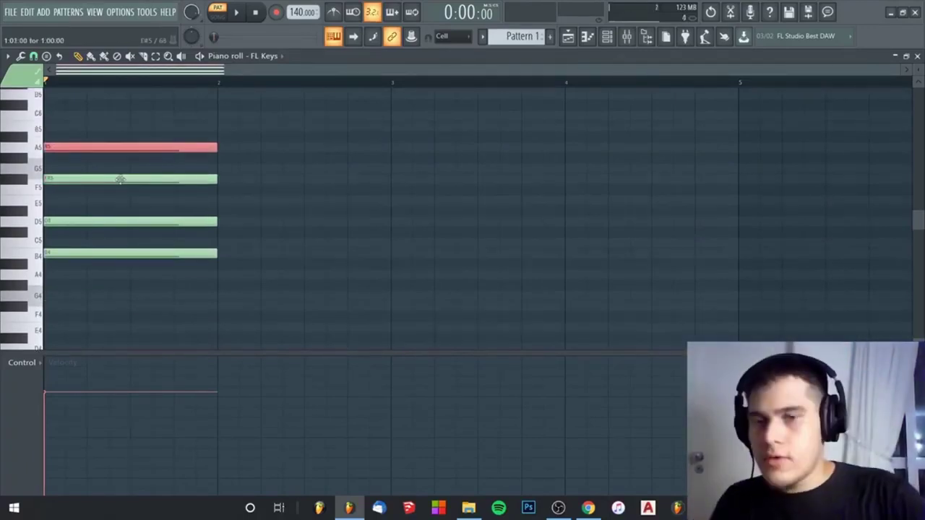
key("ctrl+Down")
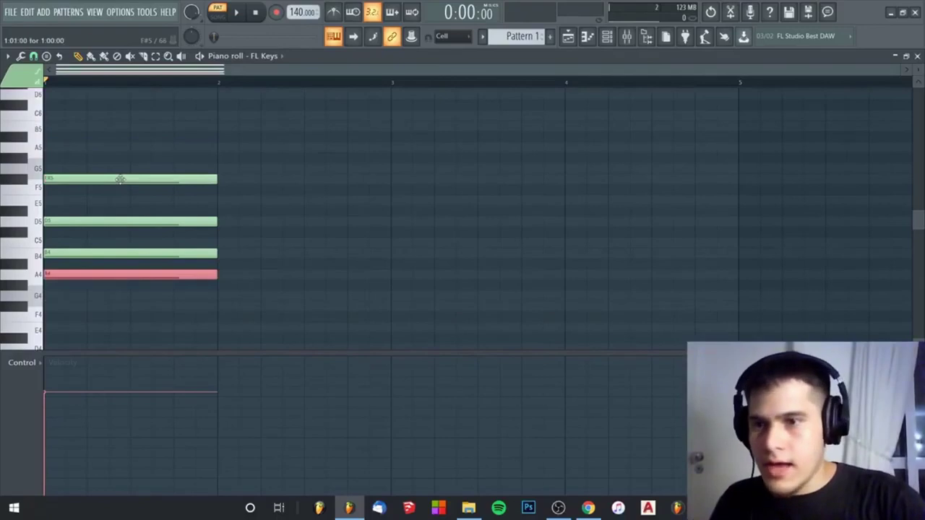
key("Delete")
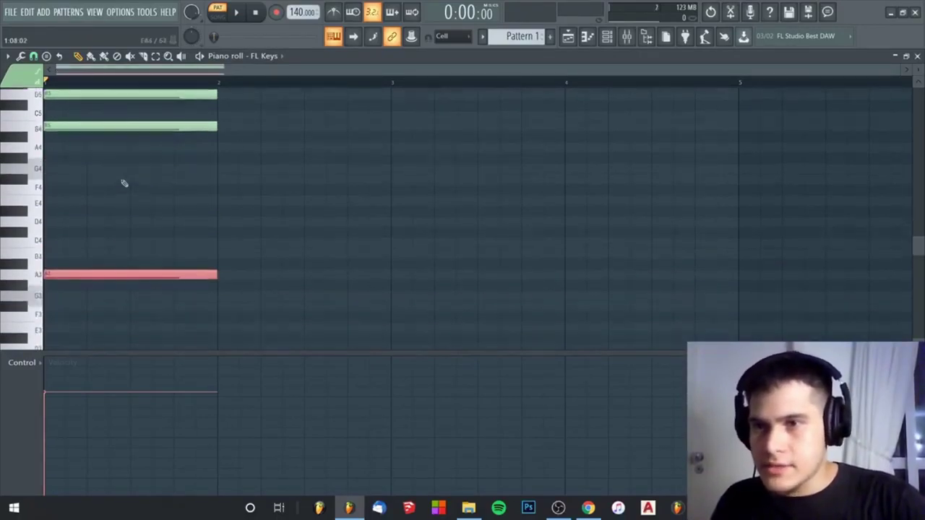
key("space")
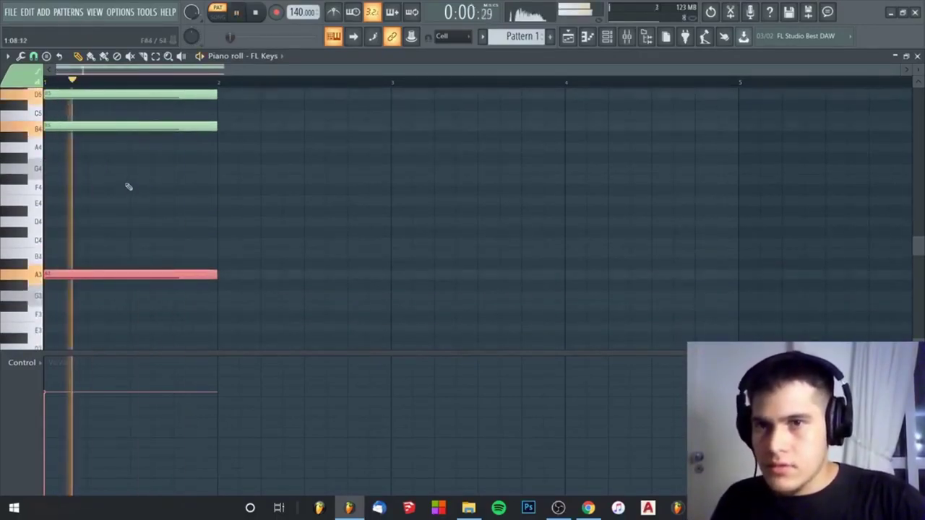
key("space")
key("Delete")
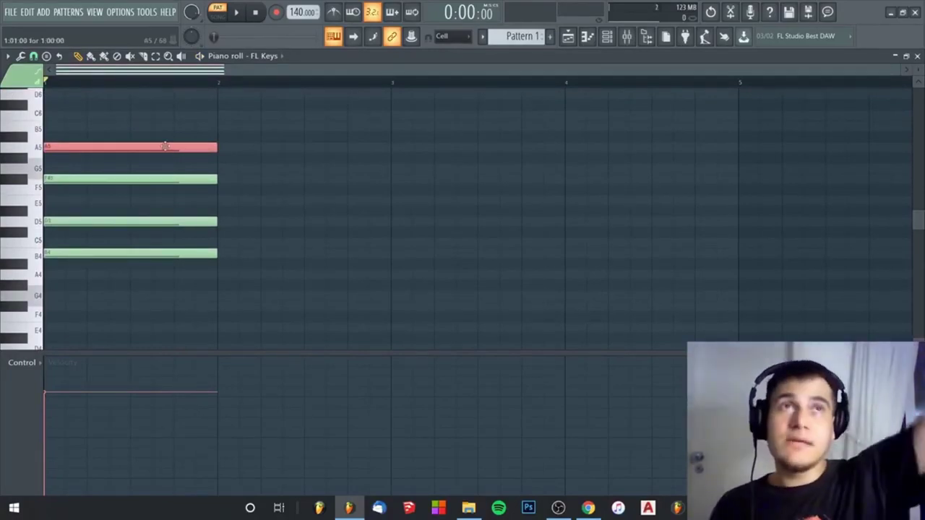
- Compare the position of the chord's A5 note with the lower octaves and audition A3 on the piano keyboard
scroll(173, 141, "down", 5)
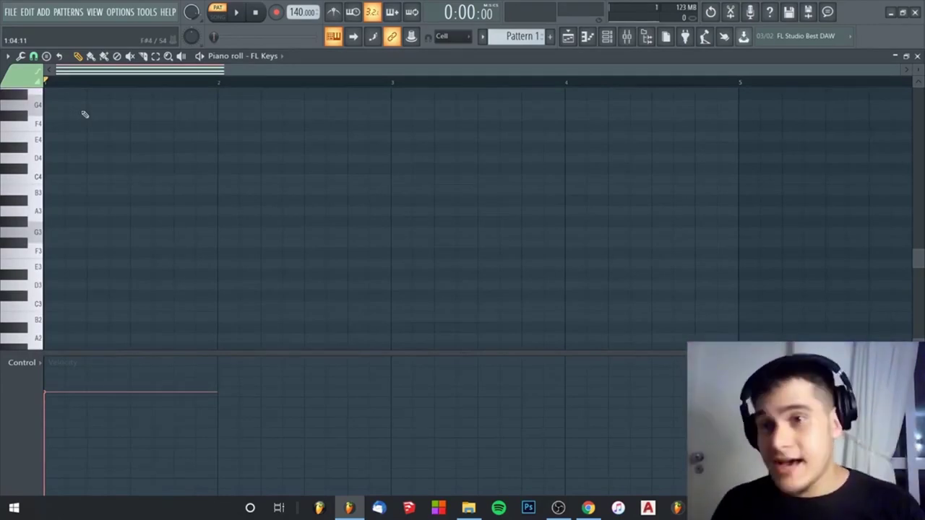
scroll(85, 114, "up", 5)
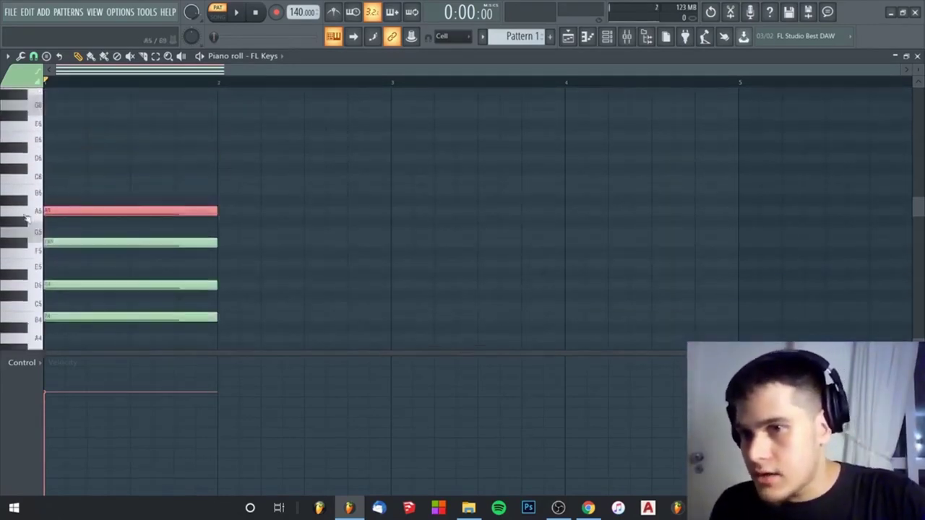
scroll(149, 337, "down", 6)
scroll(140, 320, "up", 4)
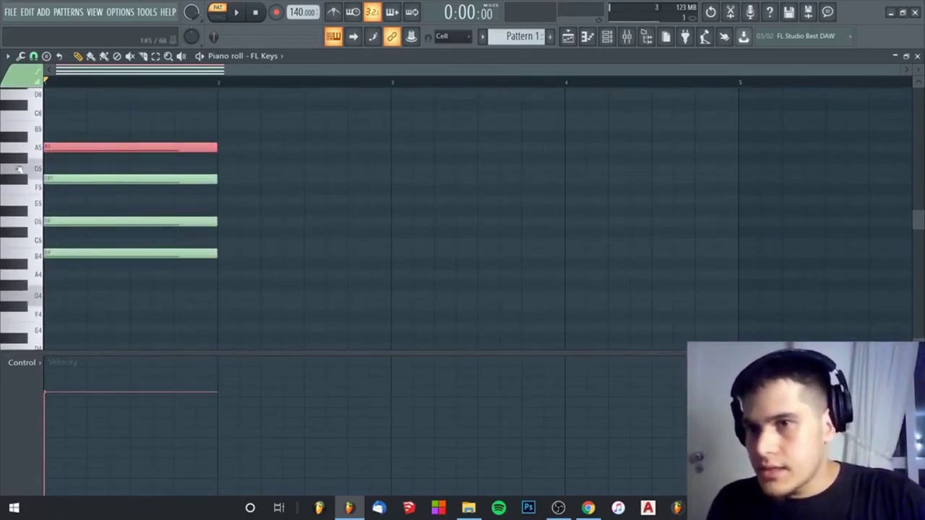
scroll(42, 242, "down", 4)
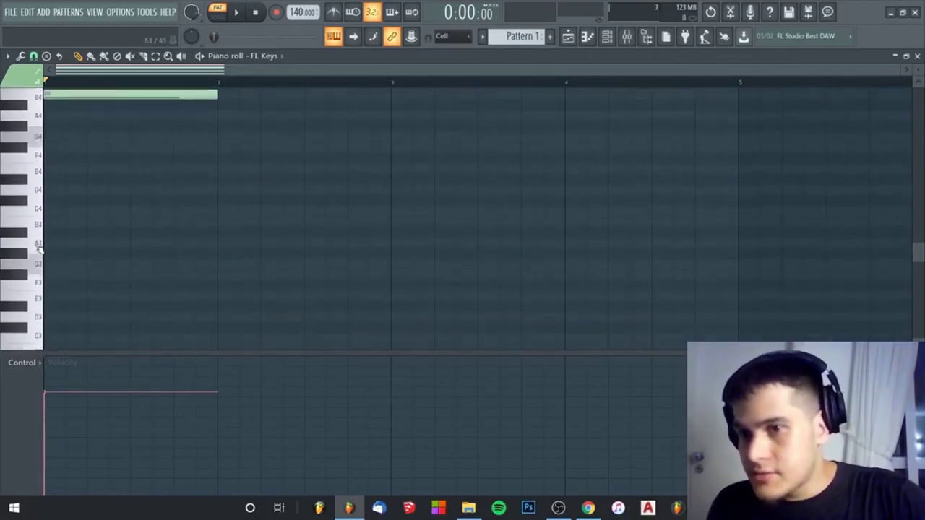
left_click(30, 250)
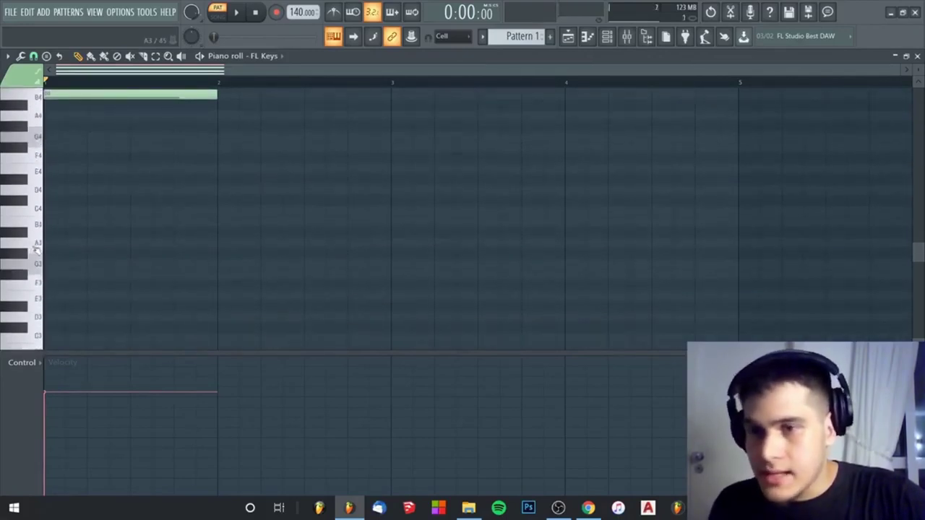
- Lower the B4 chord's selected A5 note two octaves to A3, play back the chord, and compare the note spacing
scroll(140, 254, "up", 5)
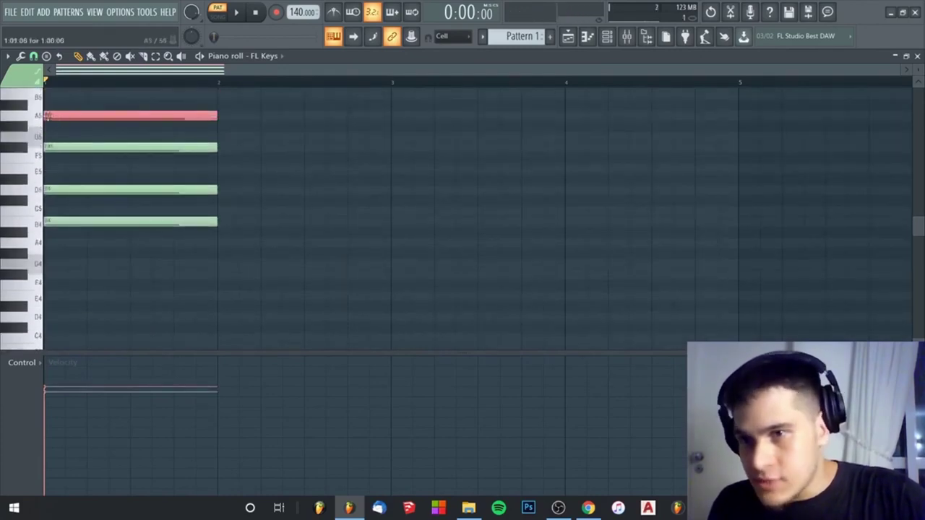
left_click_drag(46, 117, 1, 244)
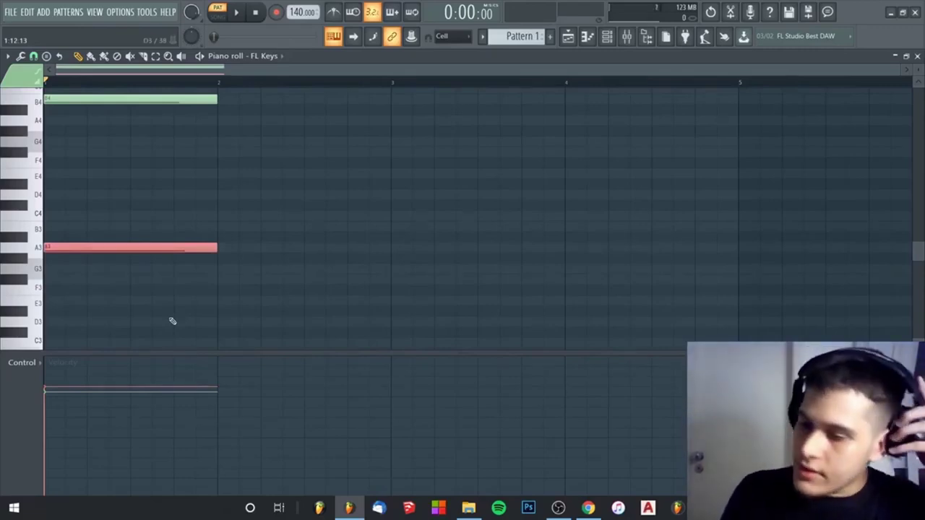
key("space")
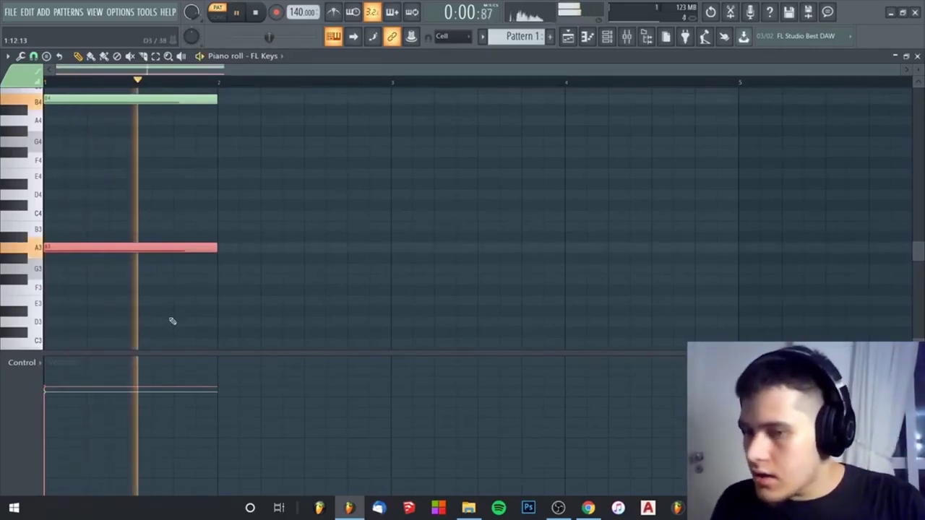
key("space")
scroll(199, 263, "up", 8)
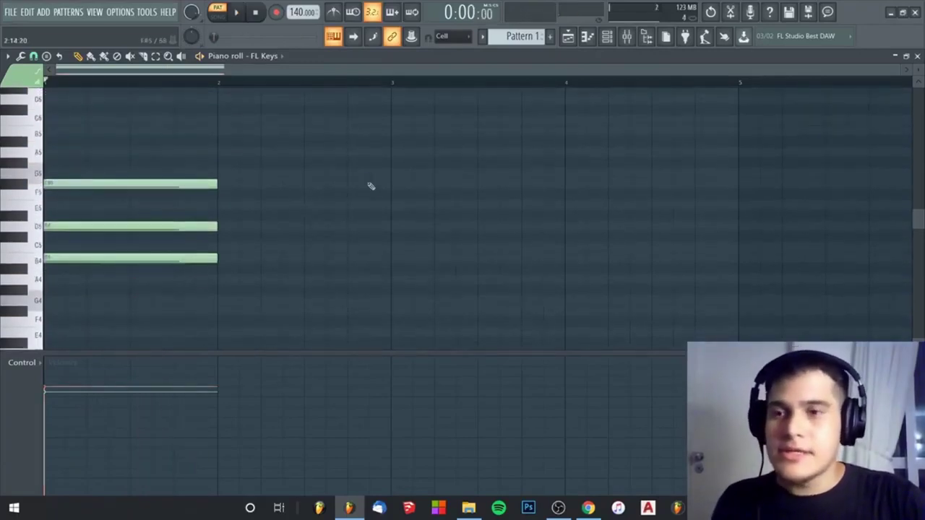
scroll(164, 246, "down", 3)
left_click(144, 342)
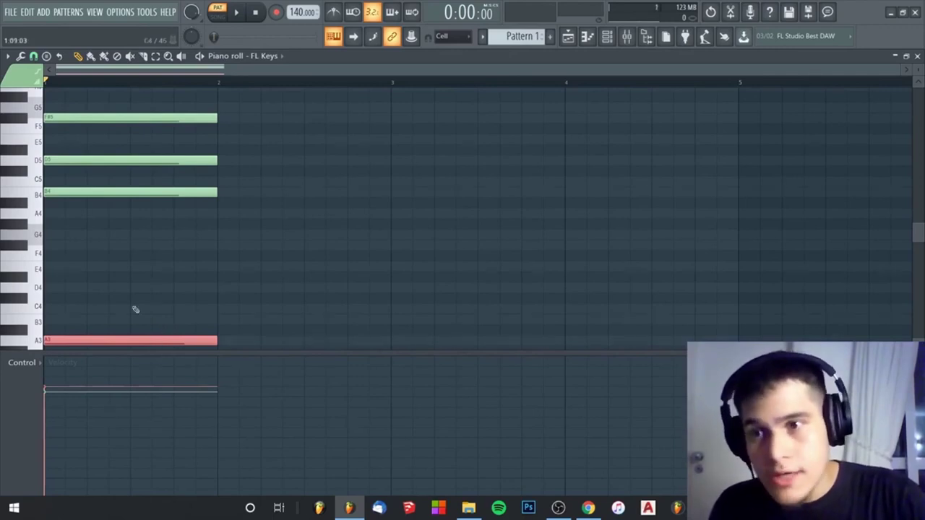
scroll(66, 154, "up", 3)
scroll(49, 245, "down", 5)
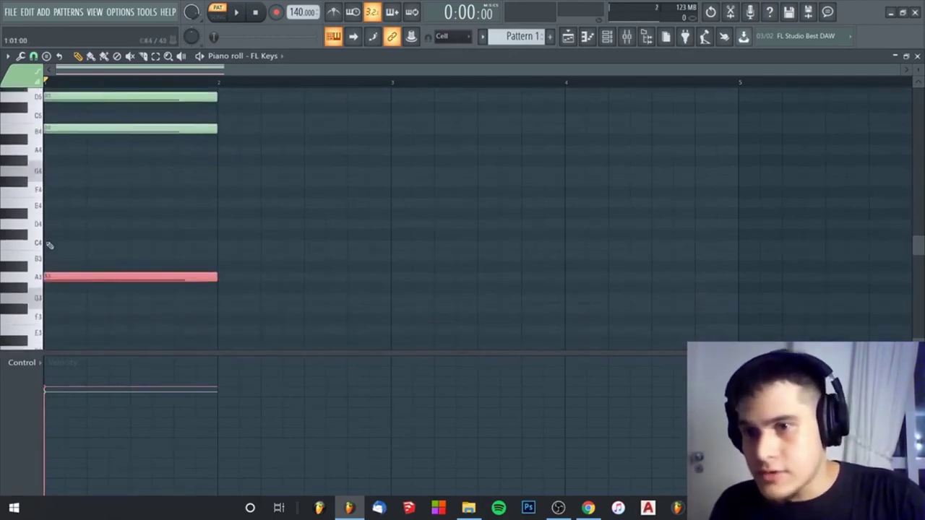
- Raise the selected A3 note two octaves to A5 and play back the chord
key("ctrl+Up")
key("ctrl+Up")
scroll(74, 283, "up", 3)
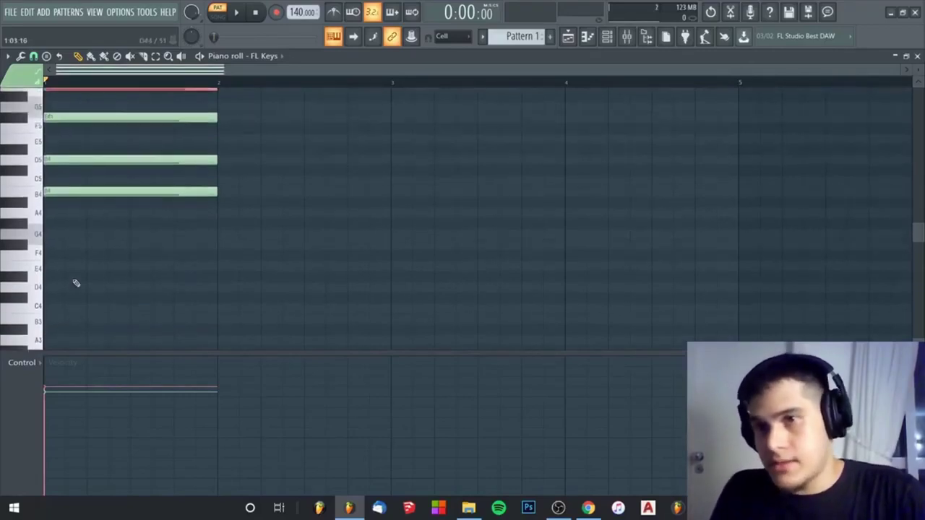
scroll(76, 283, "up", 2)
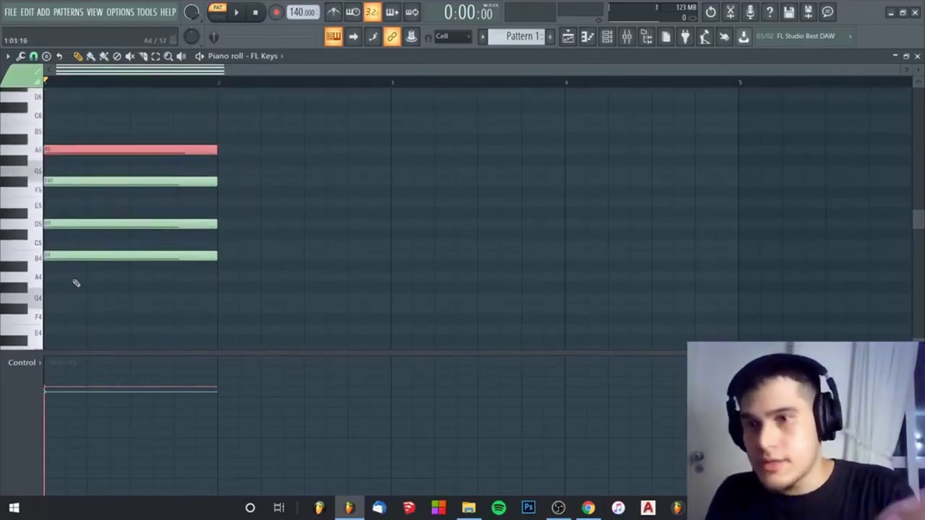
key("space")
key("space")
- Lower the selected A5 note two octaves to A3 and play back the chord with the seventh in the bass
key("ctrl+Down")
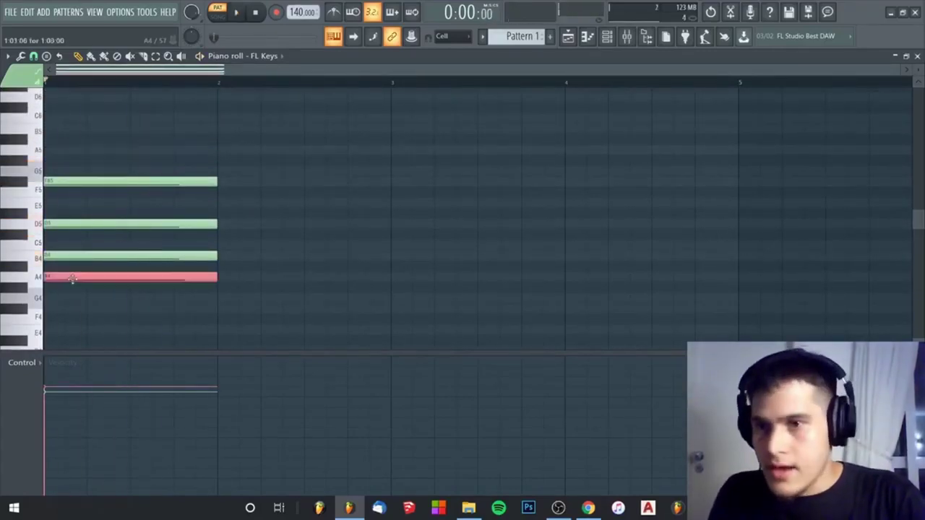
key("ctrl+Down")
scroll(74, 281, "down", 6)
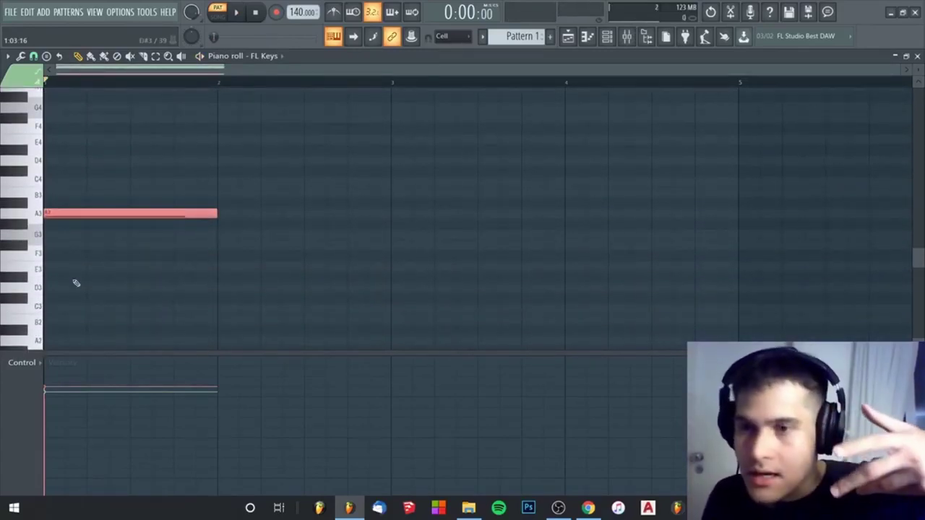
key("space")
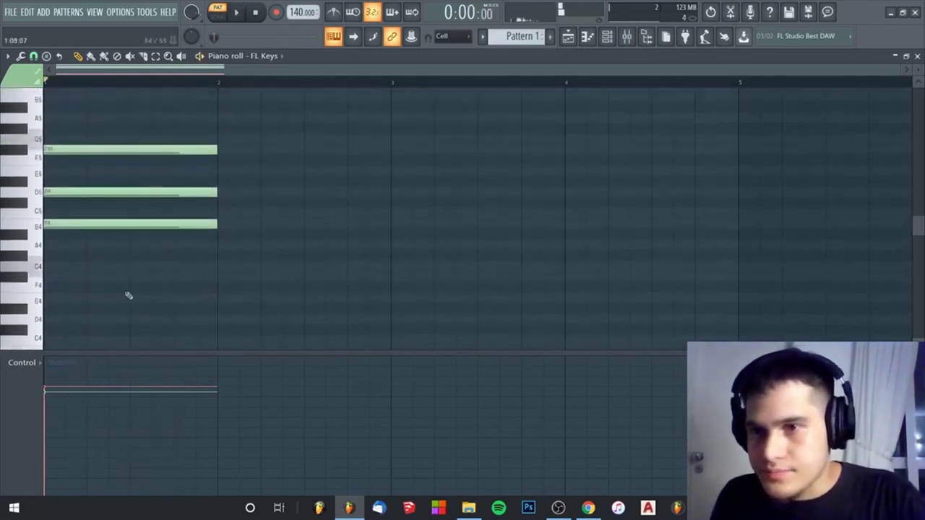
- Duplicate the A3 note, move one copy three octaves up to A6, and play back the chord with both sevenths
key("ctrl+a")
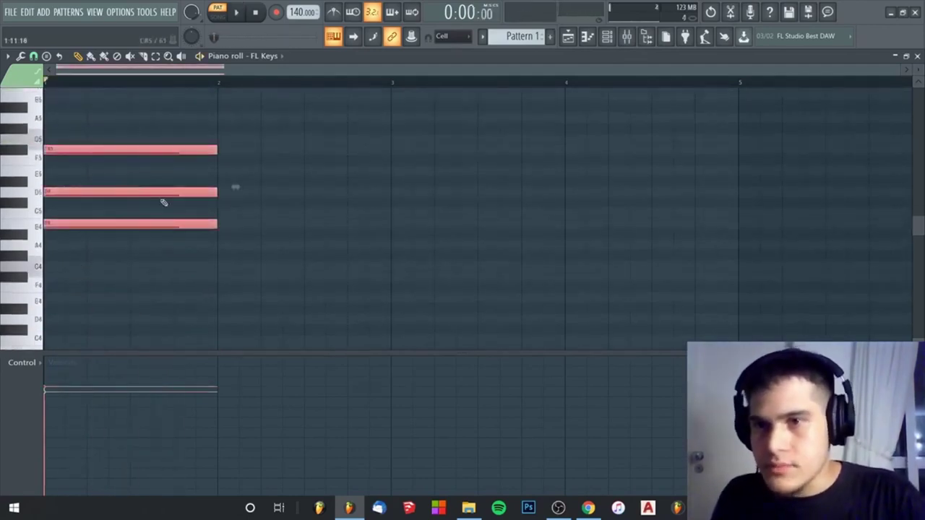
scroll(159, 203, "down", 1)
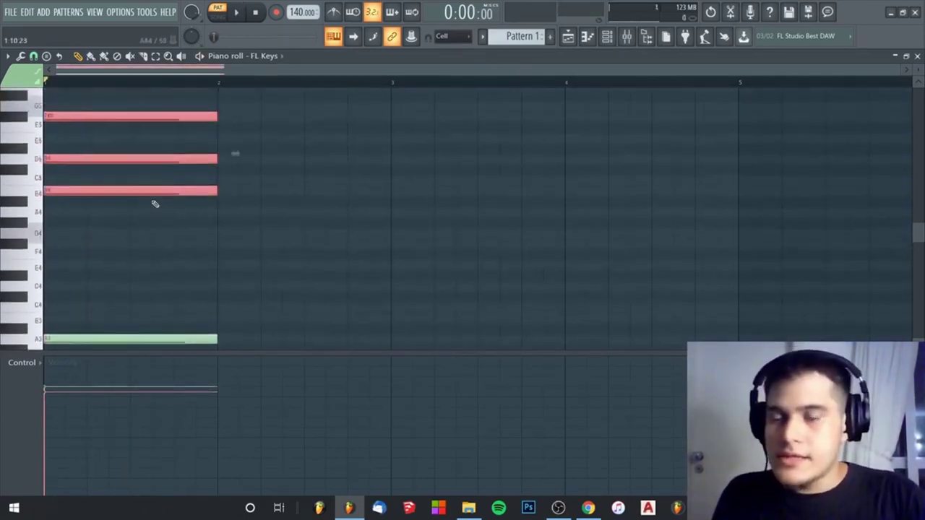
key("shift+i")
scroll(159, 217, "down", 2)
key("shift+i")
key("shift+i")
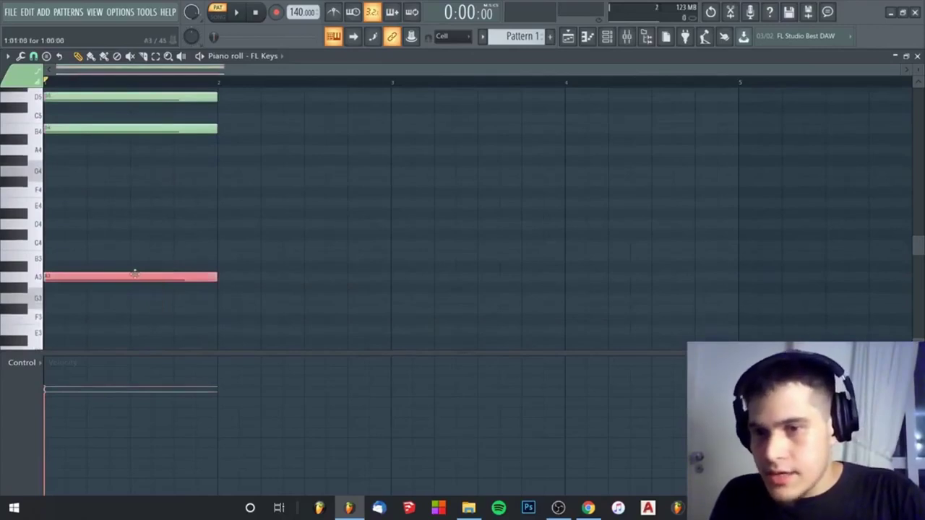
key("ctrl+v")
key("ctrl+Up")
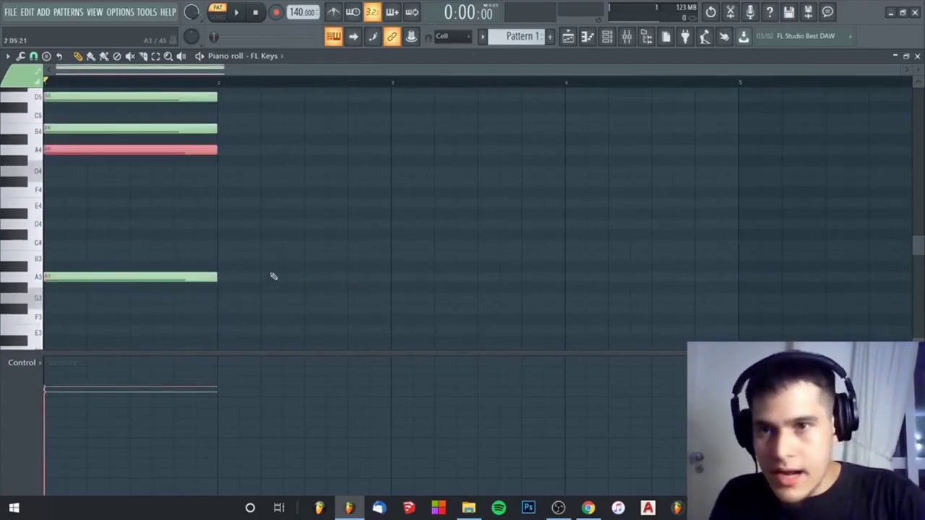
key("ctrl+Up")
scroll(273, 276, "up", 3)
key("ctrl+Up")
scroll(273, 276, "up", 4)
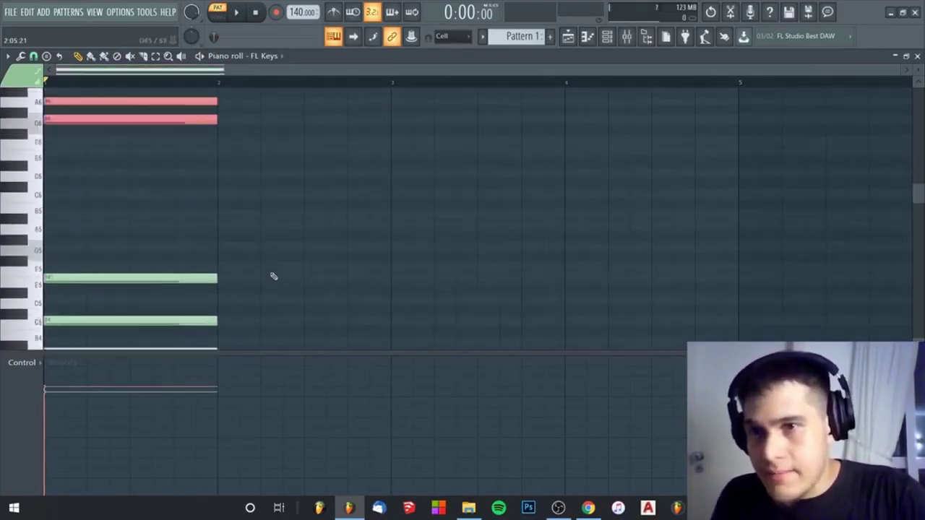
key("space")
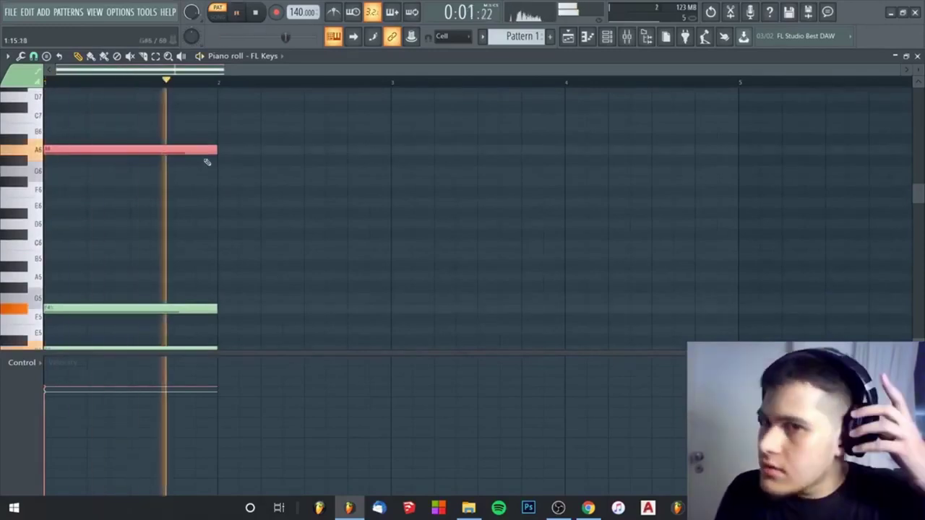
key("space")
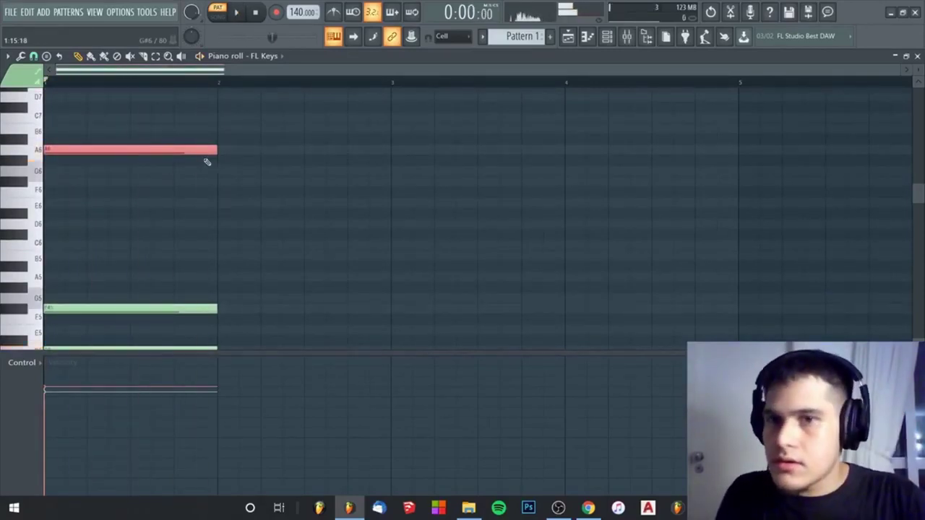
- Try the chord with its D5 note raised one octave to D6, and restore the note to D5
scroll(205, 162, "down", 5)
left_click(68, 196, "ctrl")
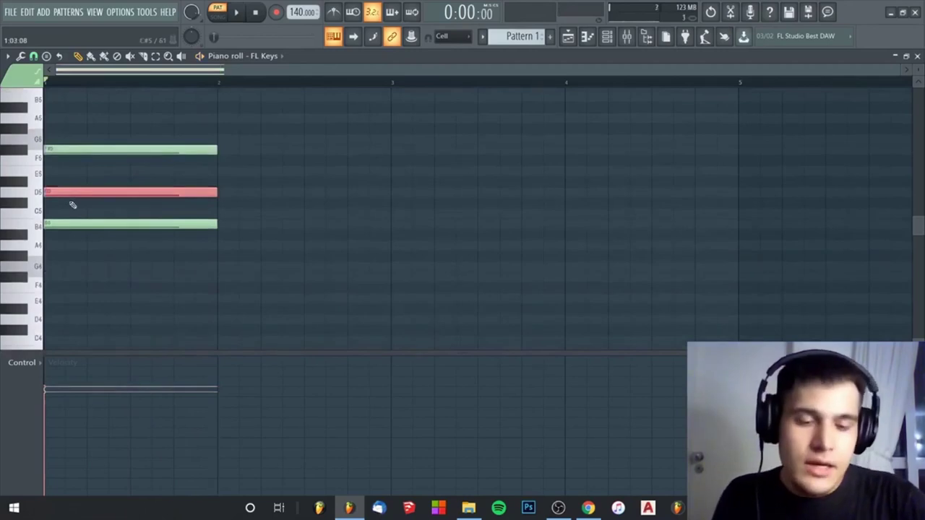
key("Delete")
scroll(233, 283, "up", 4)
scroll(243, 277, "down", 6)
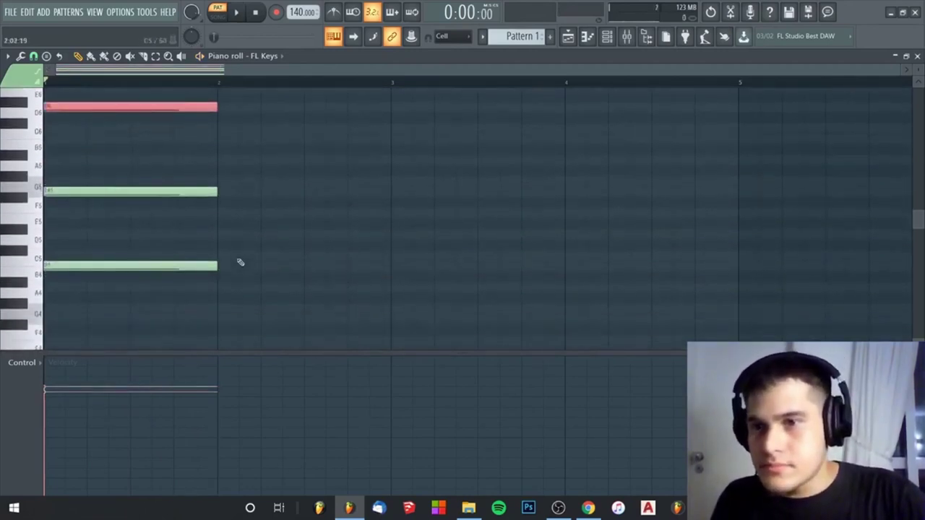
scroll(238, 259, "up", 6)
scroll(190, 140, "down", 6)
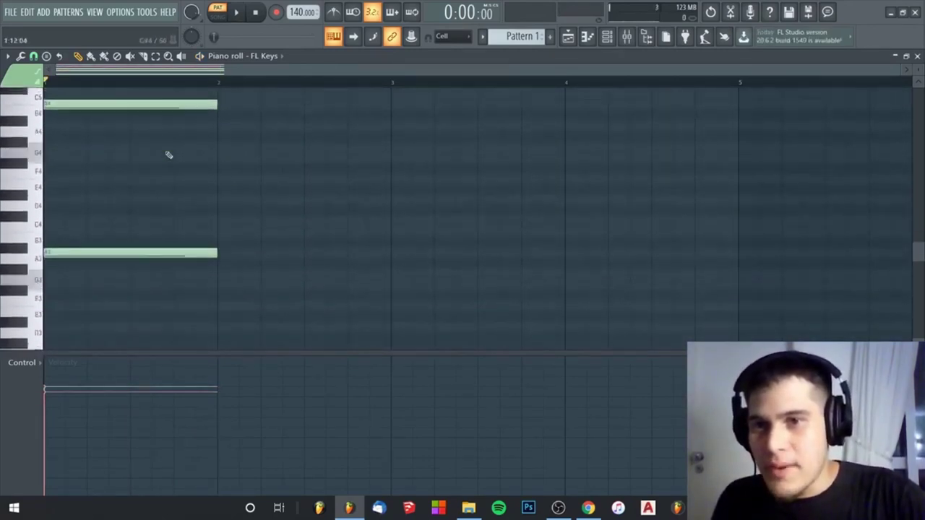
scroll(166, 153, "up", 7)
scroll(173, 155, "up", 3)
scroll(227, 181, "down", 5)
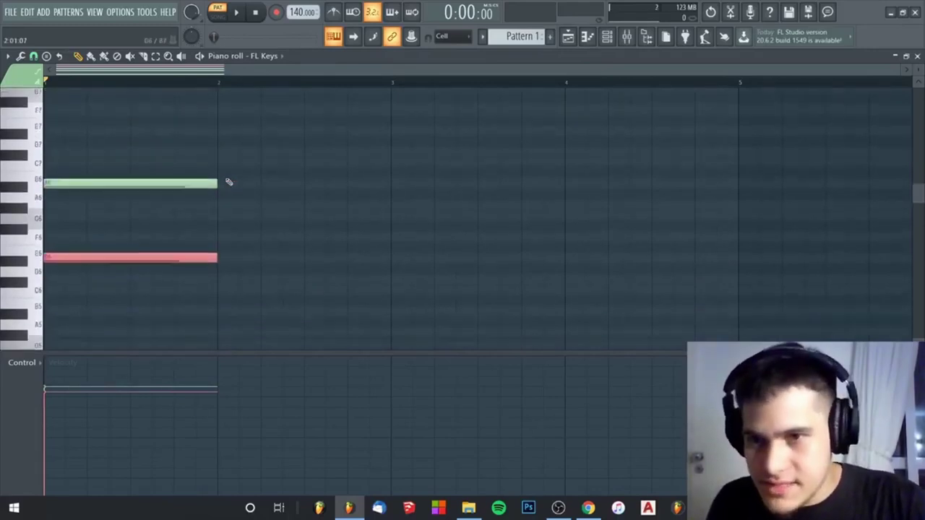
key("ctrl+Down")
- Lower the duplicated A6 note one octave to A5 and delete it from the chord
left_click(175, 119)
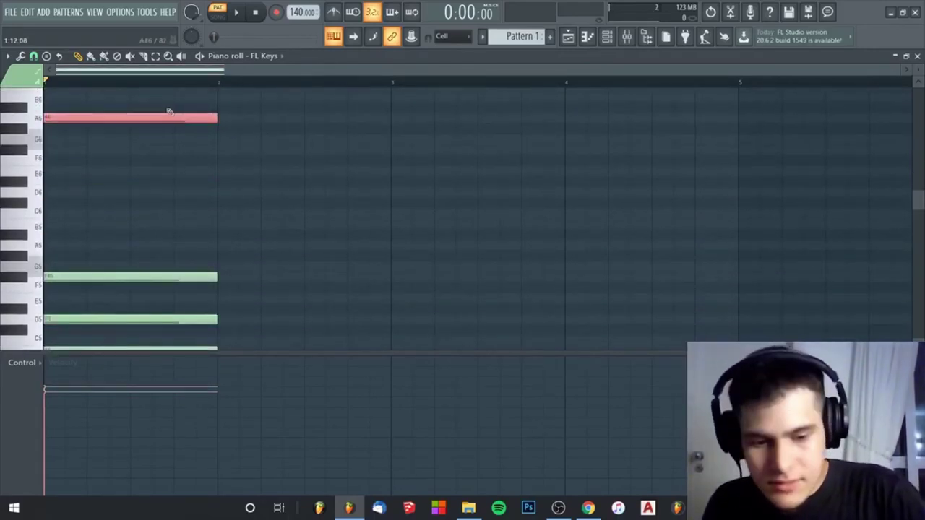
key("ctrl+Down")
scroll(341, 201, "down", 3)
left_click_drag(198, 304, 175, 337)
scroll(225, 259, "up", 4)
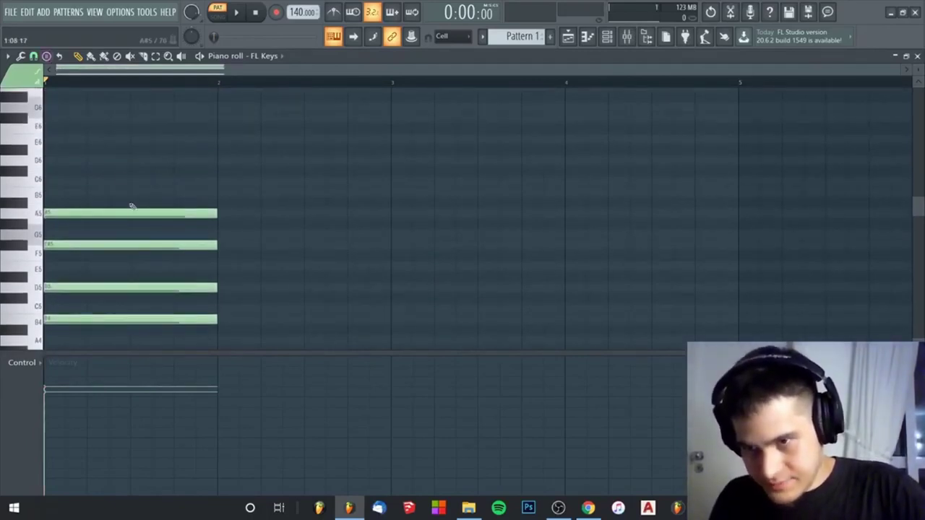
left_click(141, 214)
key("Delete")
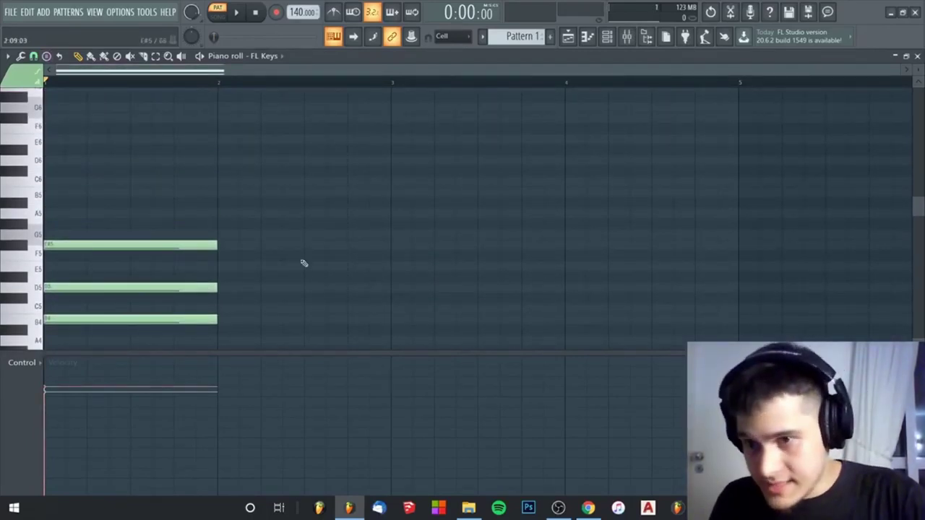
- Raise the chord's D5 note one octave to D6 and play back the chord with A3 in the bass
left_click(160, 285)
key("ctrl+Up")
scroll(165, 268, "down", 5)
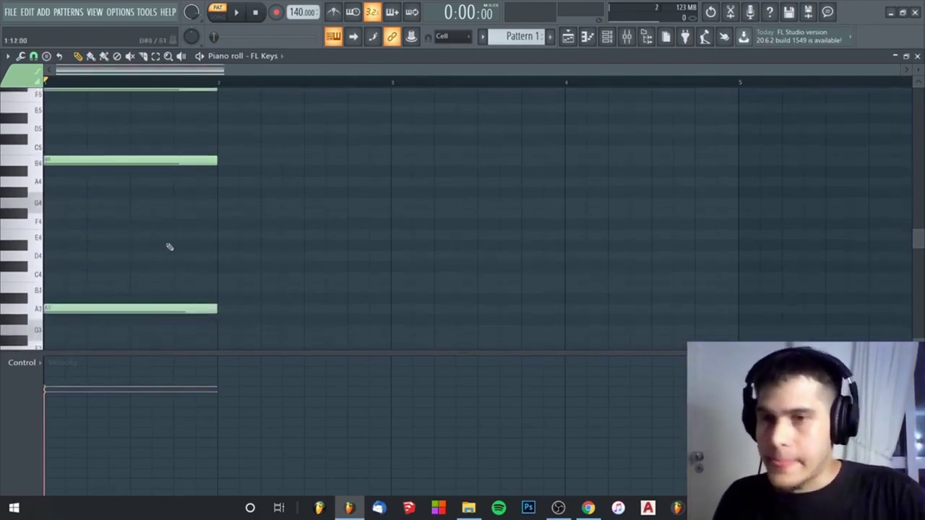
key("space")
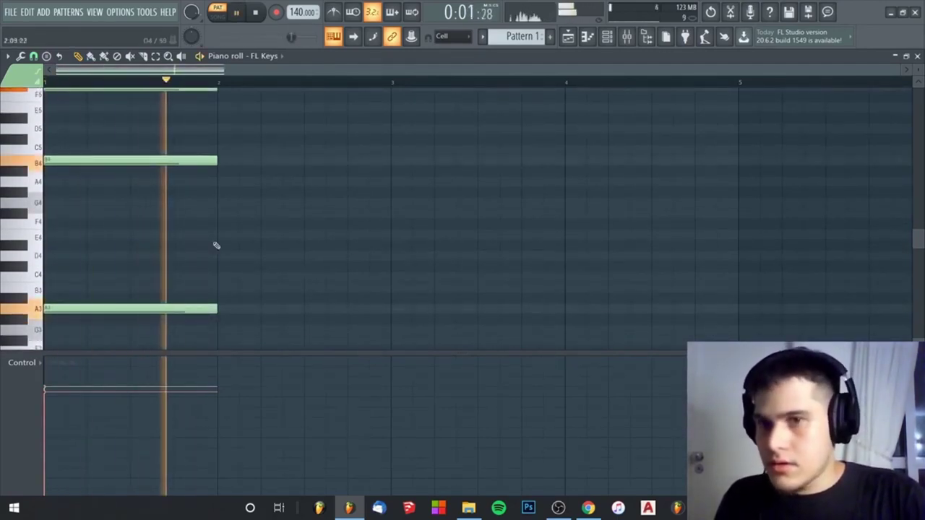
key("space")
- Move the selected D6 note back down one octave to D5
scroll(143, 183, "up", 5)
key("ctrl+Down")
scroll(171, 219, "down", 5)
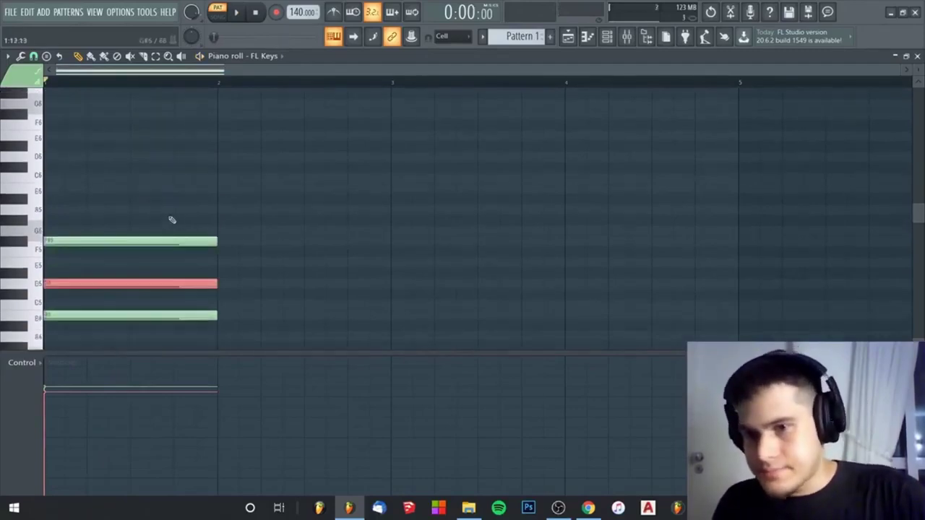